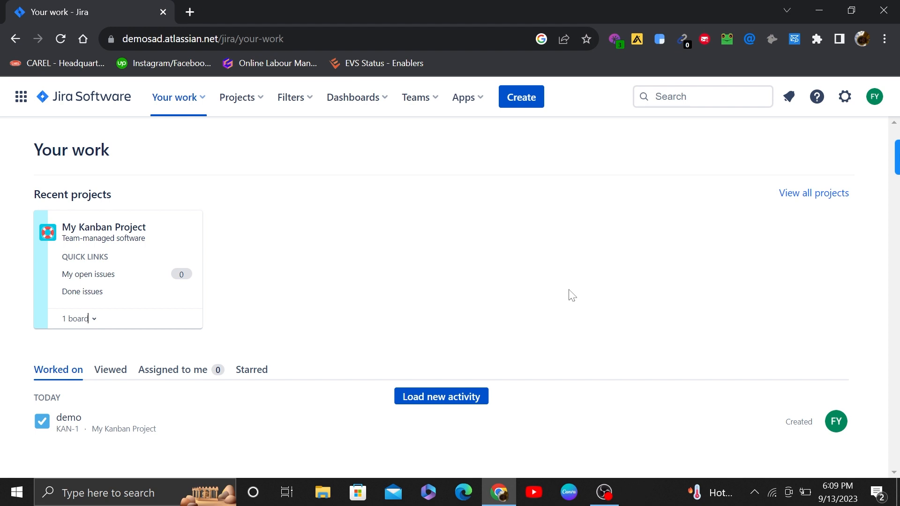
# Open the Jira settings for issues and go to the Workflows administration page.
pyautogui.click(845, 98)
pyautogui.scroll(-2, 710, 189)
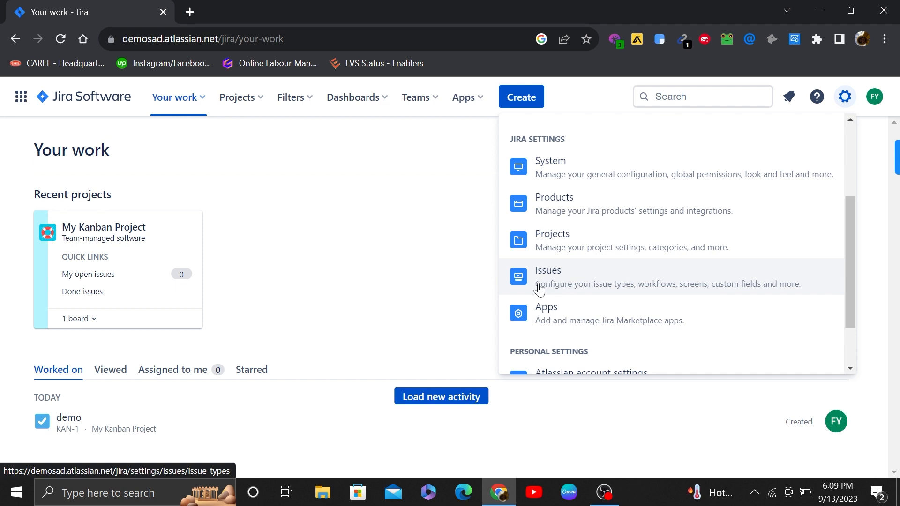
pyautogui.click(557, 280)
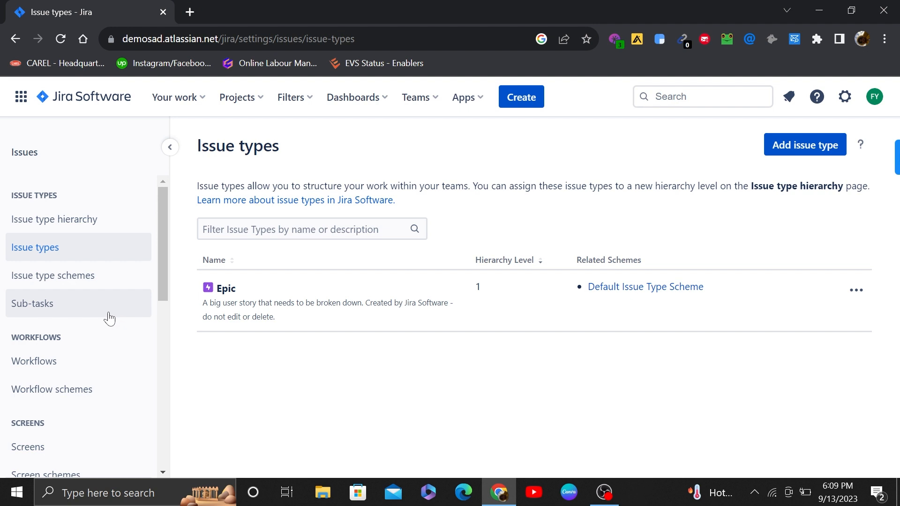
pyautogui.moveTo(11, 337); pyautogui.dragTo(62, 338)
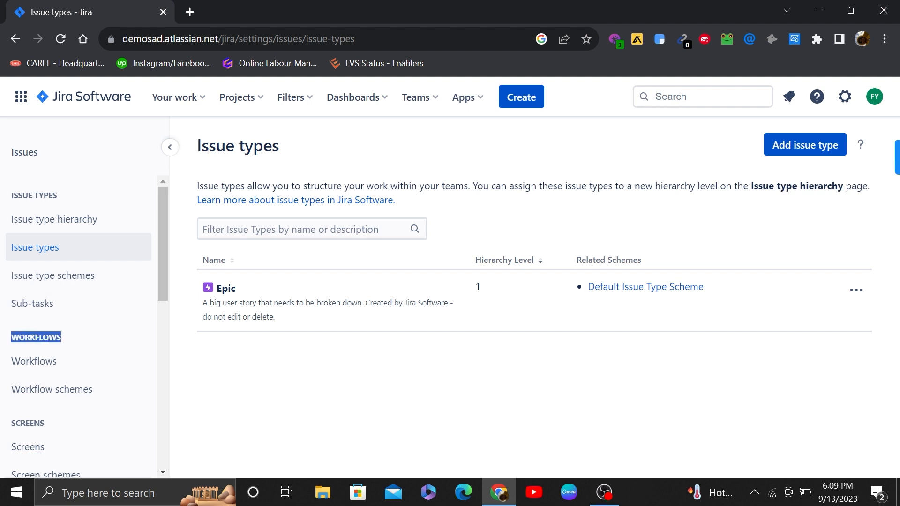
pyautogui.click(71, 335)
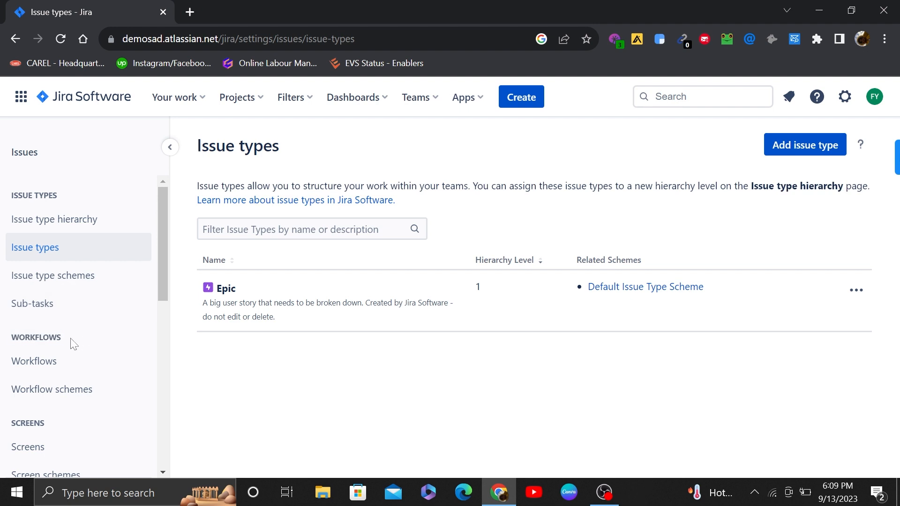
pyautogui.click(45, 369)
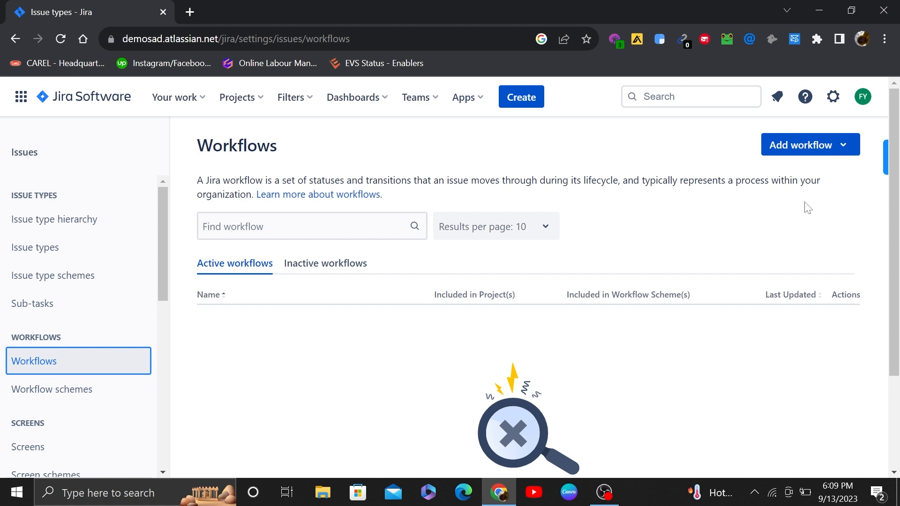
# Create a new workflow named "Demo" with the description "anything".
pyautogui.click(800, 148)
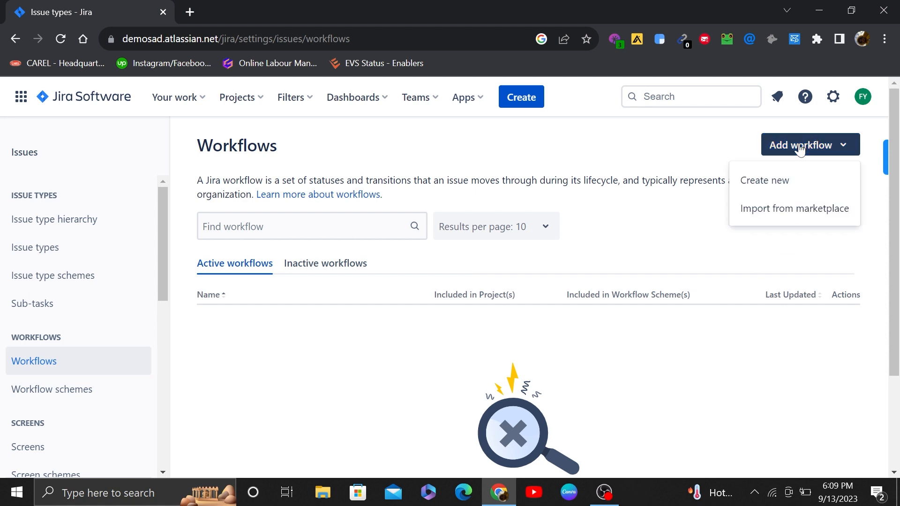
pyautogui.click(772, 194)
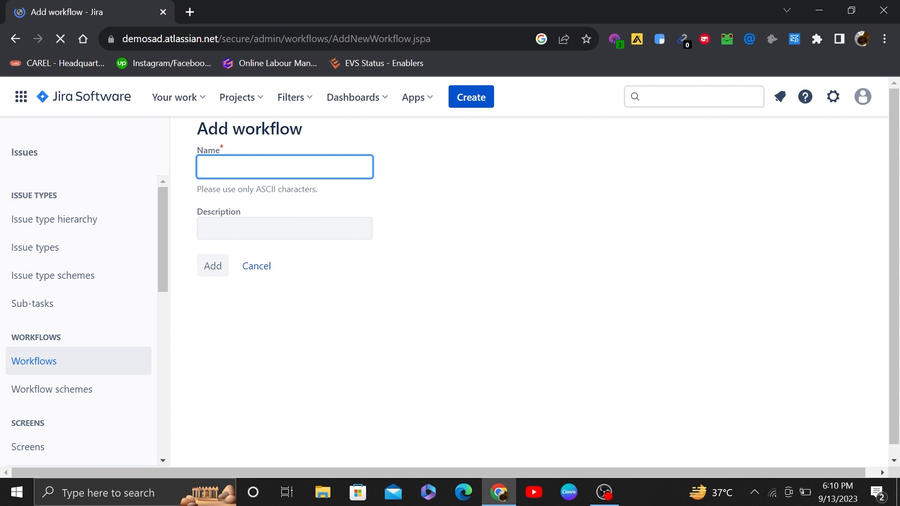
pyautogui.write('Demo')
pyautogui.click(223, 233)
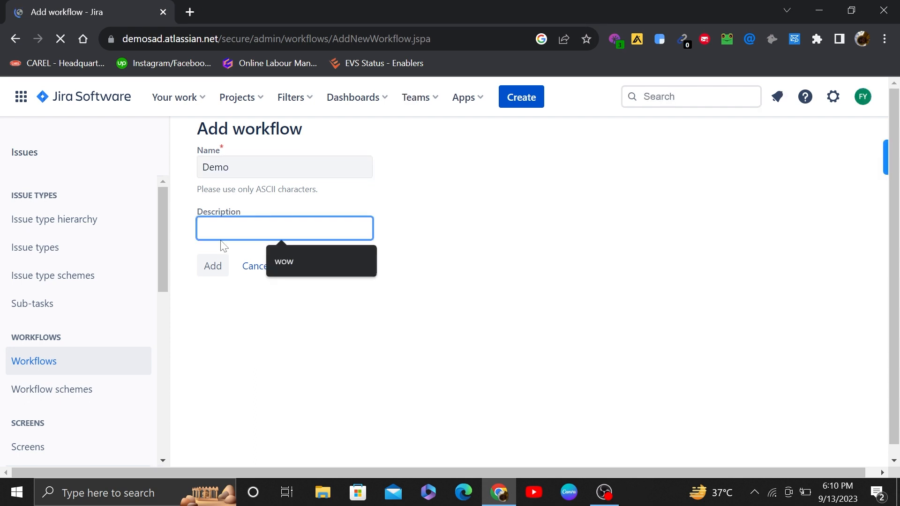
pyautogui.write('anything')
pyautogui.press('Return')
pyautogui.click(212, 265)
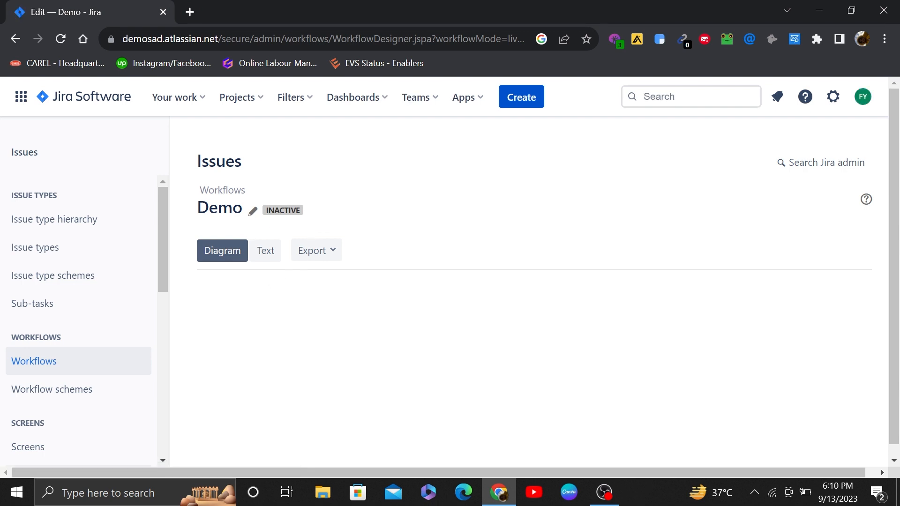
# Examine the Demo workflow's diagram and the details and description of its Open status.
pyautogui.moveTo(278, 211)
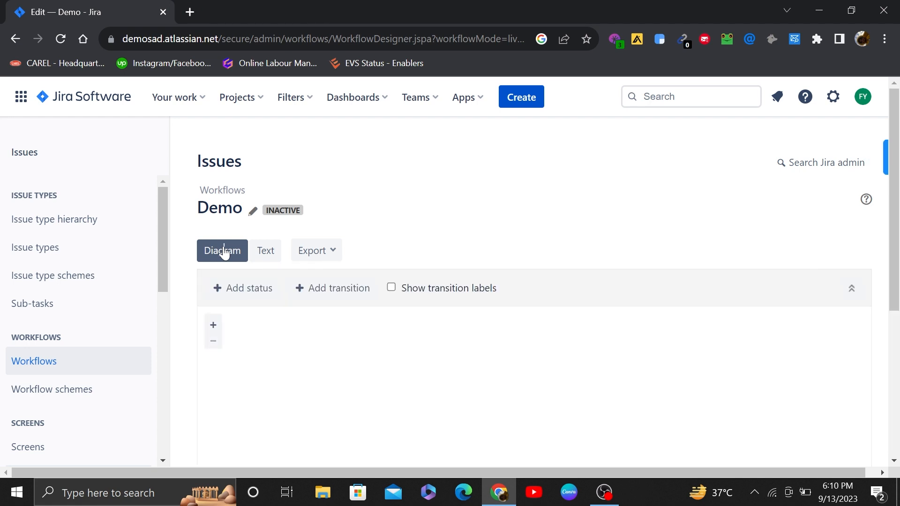
pyautogui.scroll(-3, 361, 305)
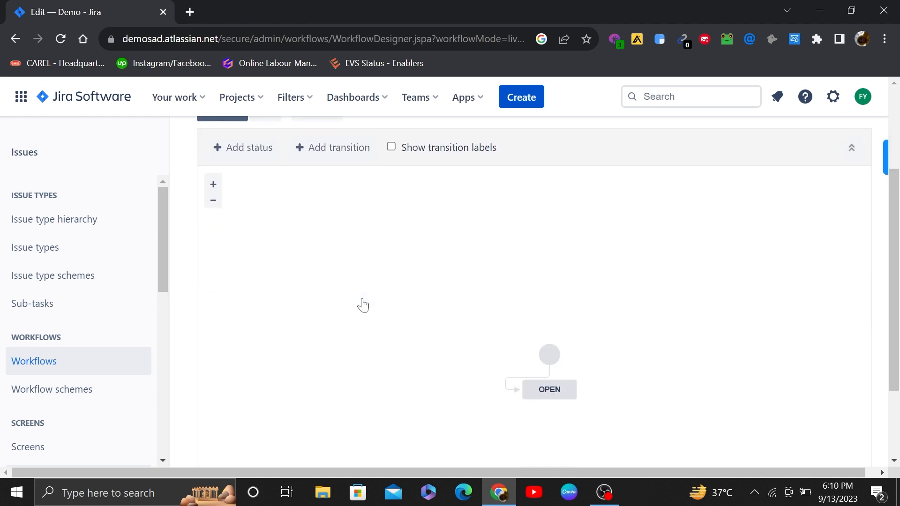
pyautogui.scroll(-2, 586, 229)
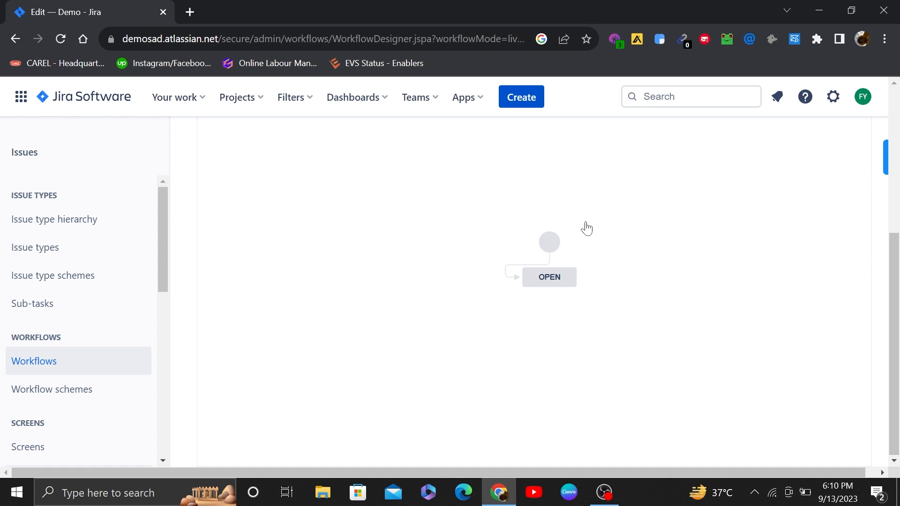
pyautogui.scroll(3, 586, 229)
pyautogui.click(559, 419)
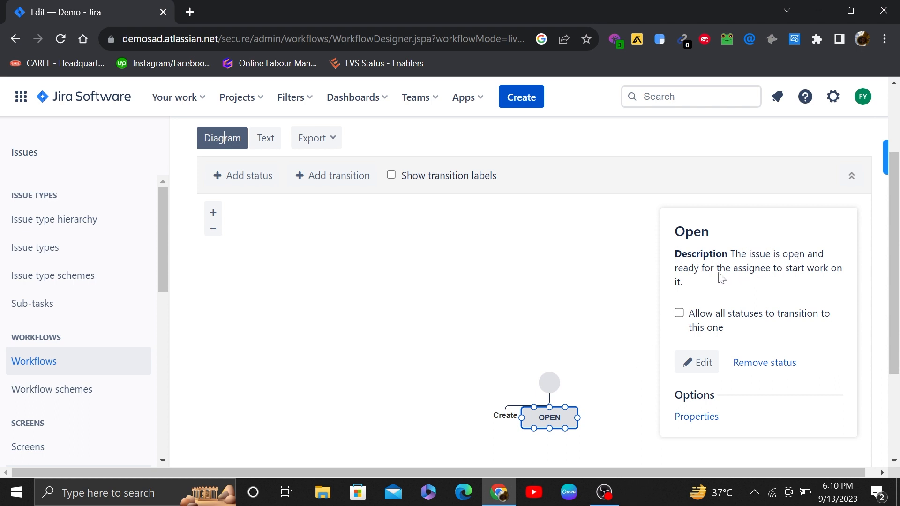
pyautogui.moveTo(675, 253); pyautogui.dragTo(794, 254)
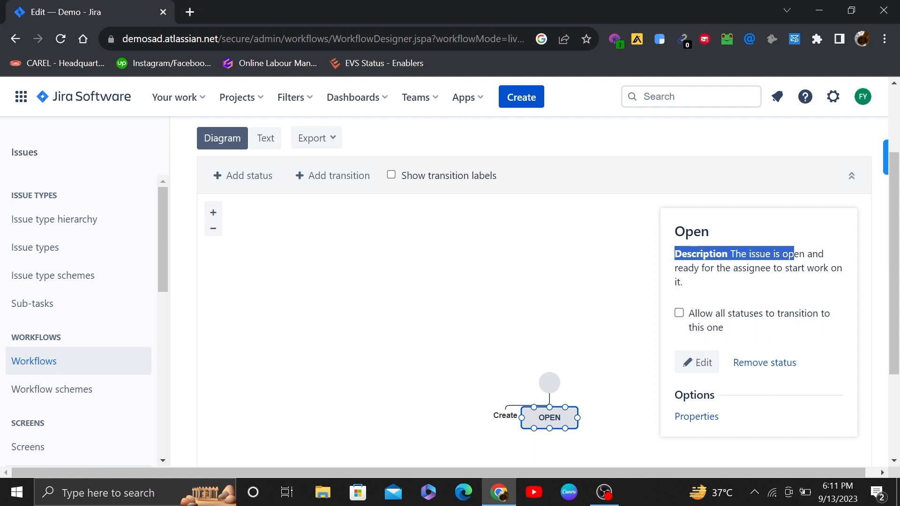
pyautogui.click(453, 294)
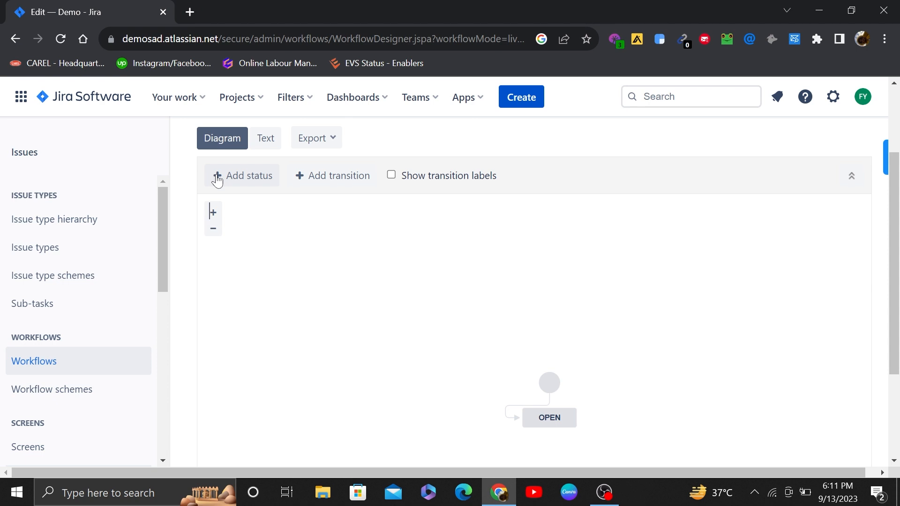
# Add the existing In Progress status to the workflow, allowing all statuses to transition to it.
pyautogui.click(229, 183)
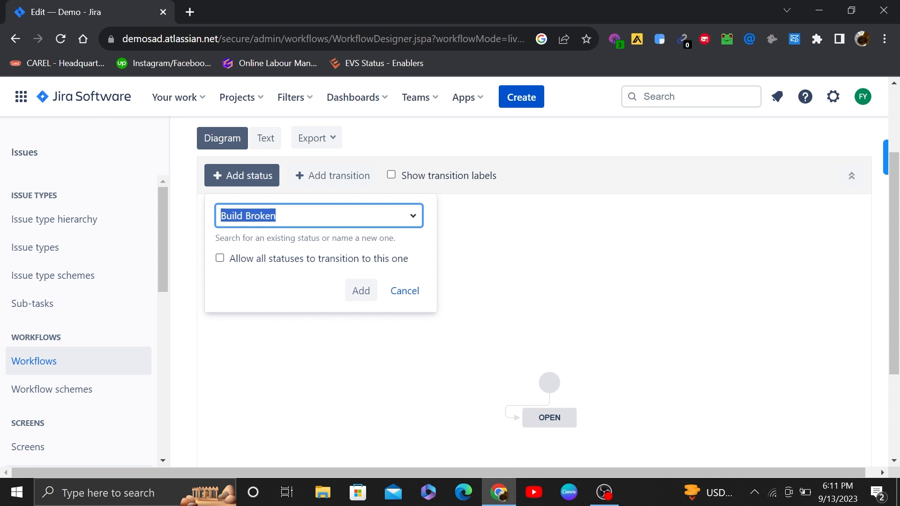
pyautogui.write('i')
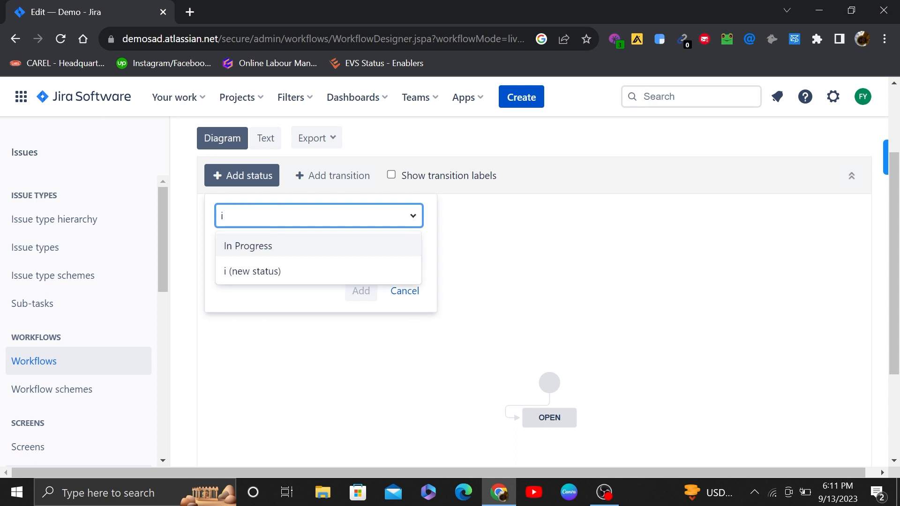
pyautogui.press('Return')
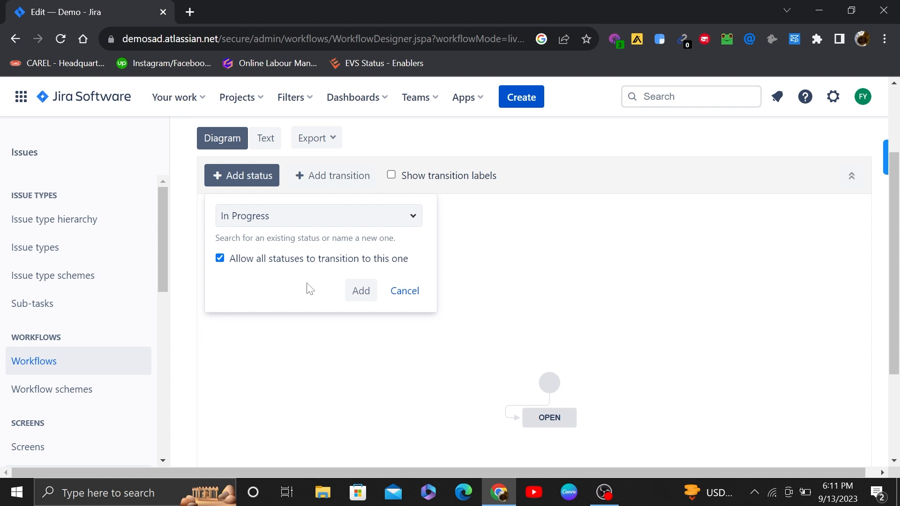
pyautogui.click(361, 290)
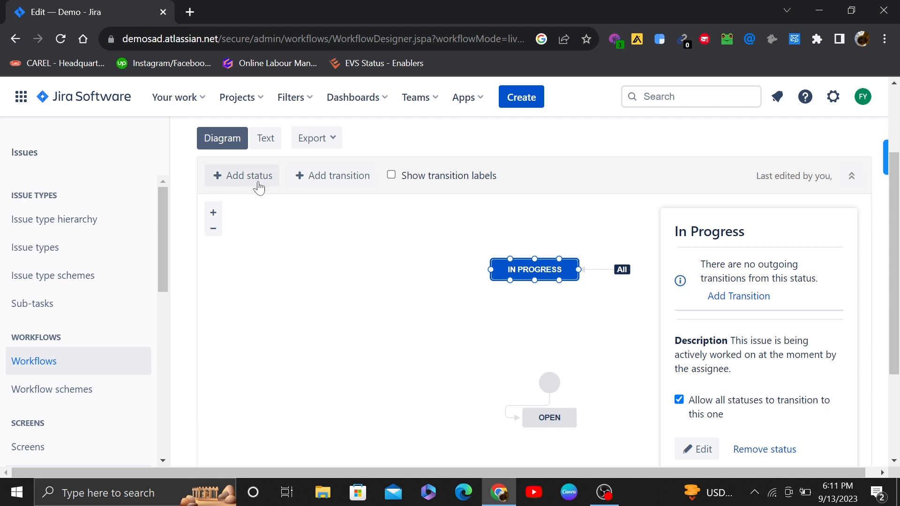
# Add the existing Closed status to the workflow, allowing all statuses to transition to it.
pyautogui.click(242, 181)
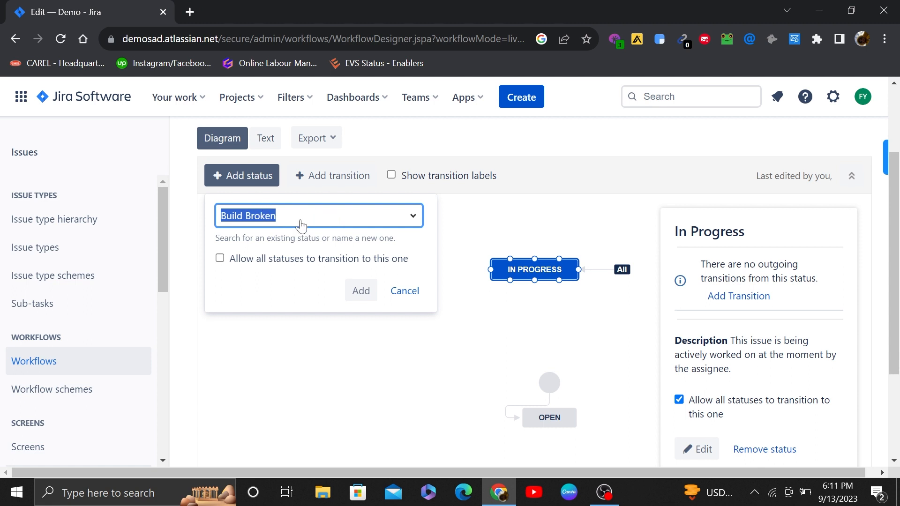
pyautogui.write('c')
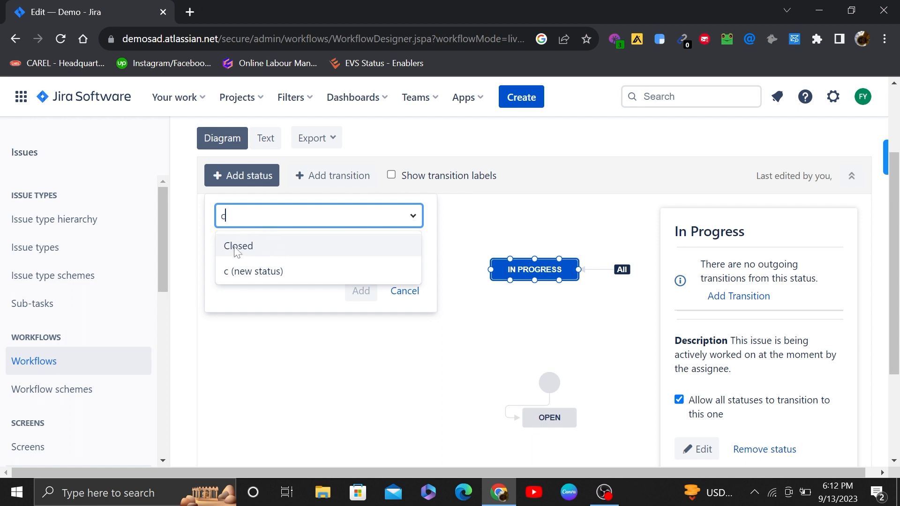
pyautogui.click(264, 249)
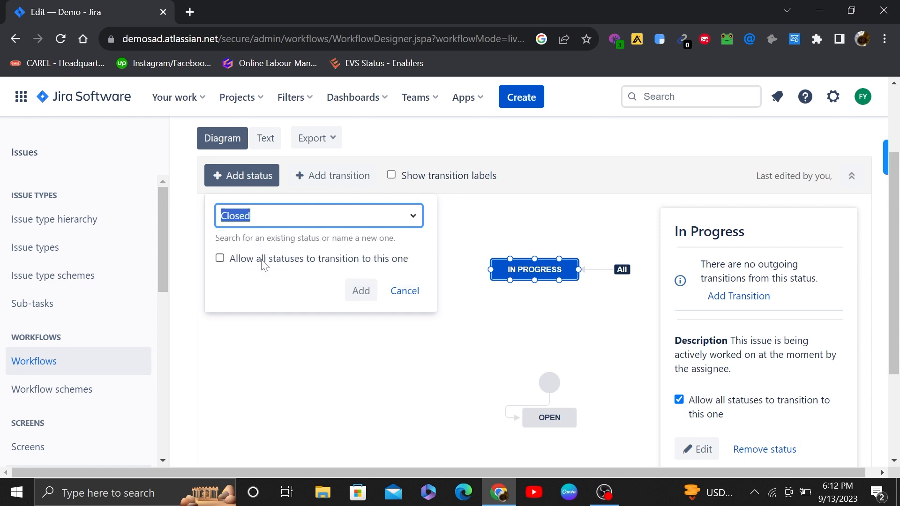
pyautogui.click(220, 258)
pyautogui.click(361, 291)
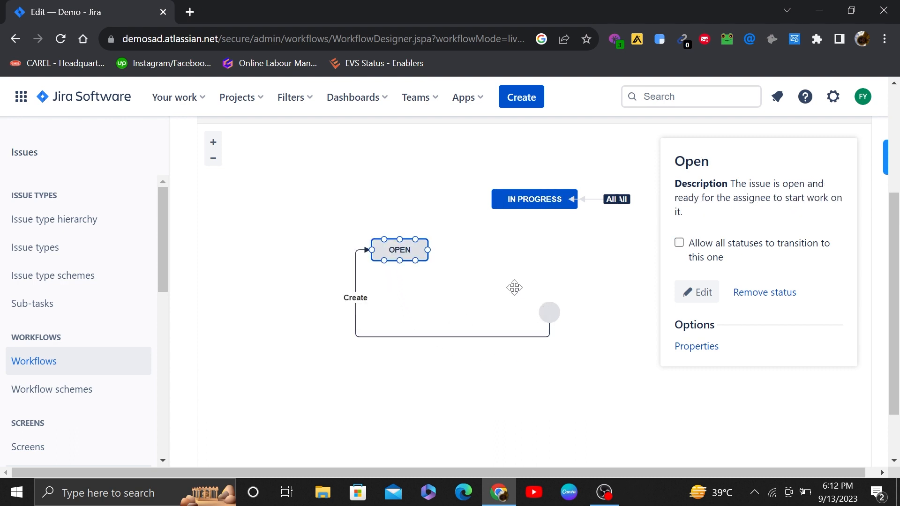
# Move the Open status in the diagram so it sits directly beneath the start node.
pyautogui.click(473, 323)
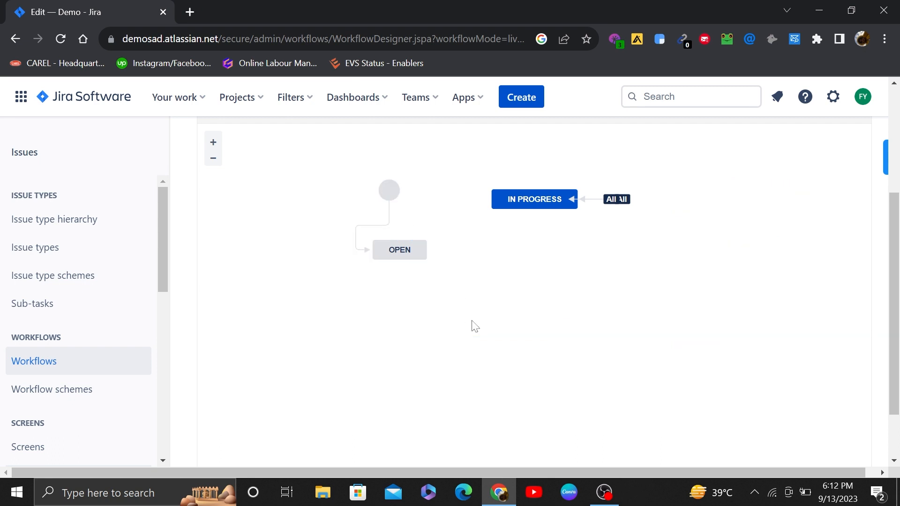
pyautogui.moveTo(407, 251); pyautogui.dragTo(394, 269)
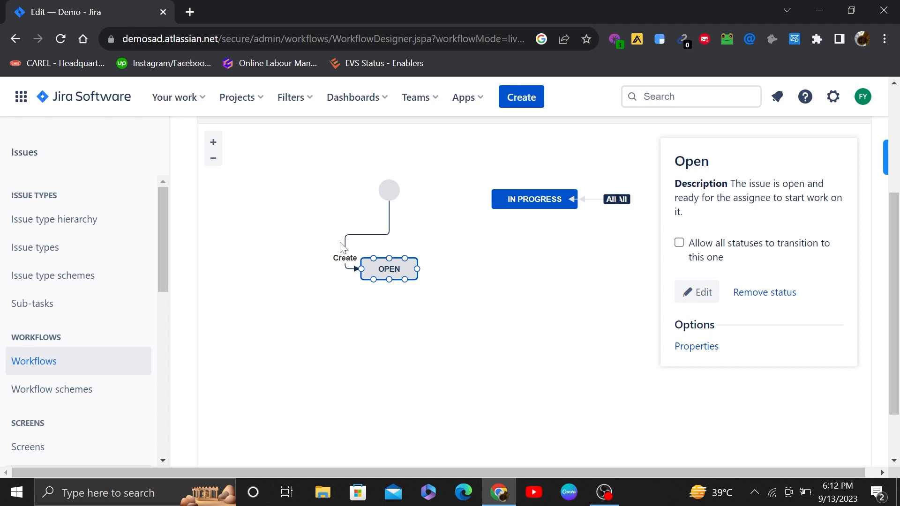
# Open the form for adding another status to the Demo workflow.
pyautogui.scroll(1, 276, 199)
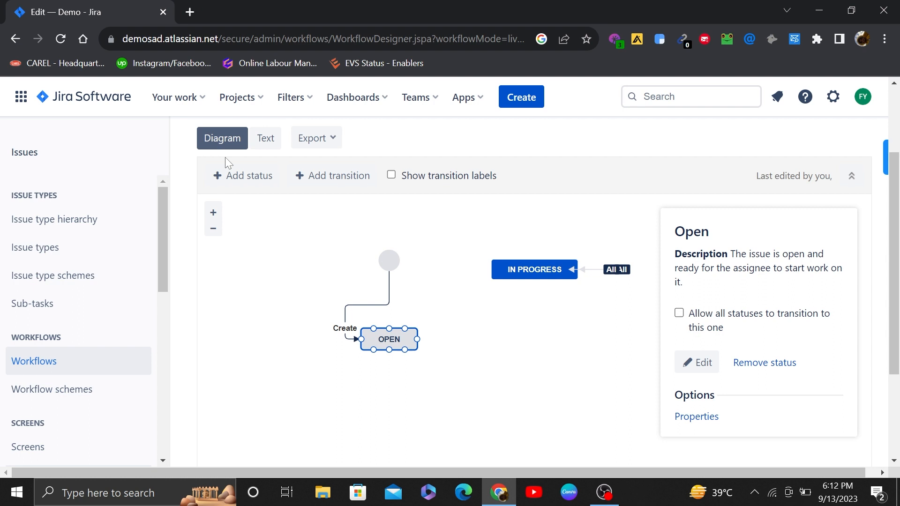
pyautogui.click(232, 174)
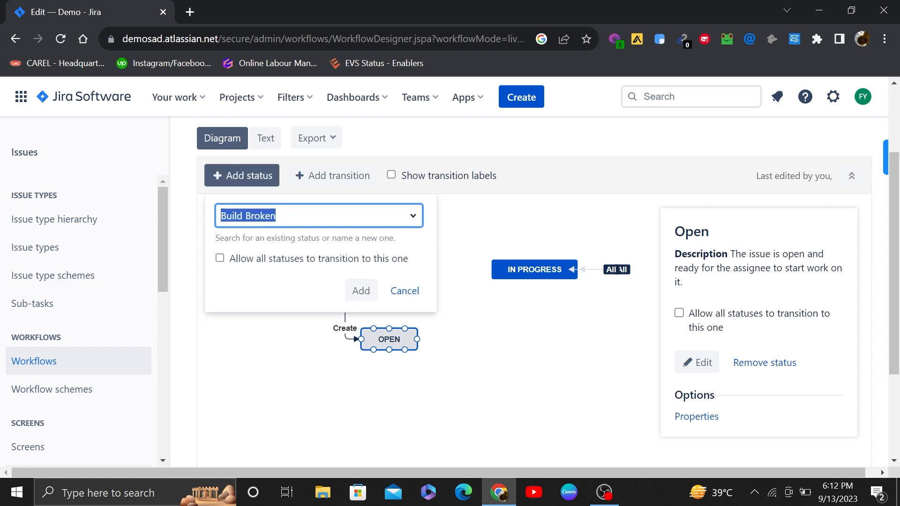
pyautogui.write('To')
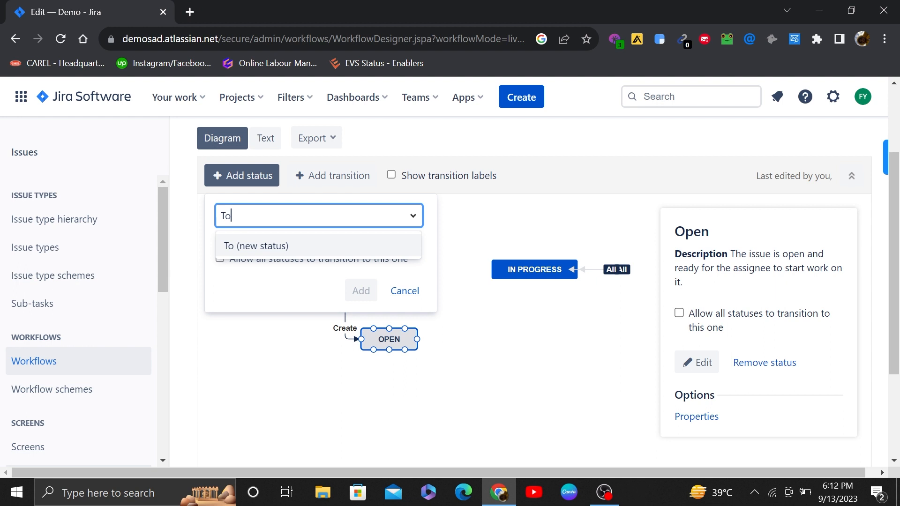
pyautogui.write(' do')
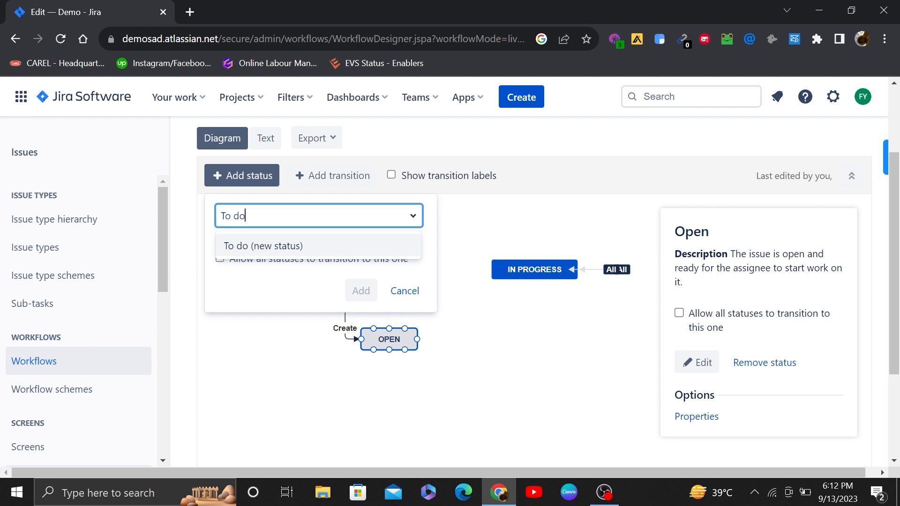
pyautogui.press('BackSpace')
pyautogui.press('BackSpace')
pyautogui.press('BackSpace')
pyautogui.press('BackSpace')
pyautogui.press('BackSpace')
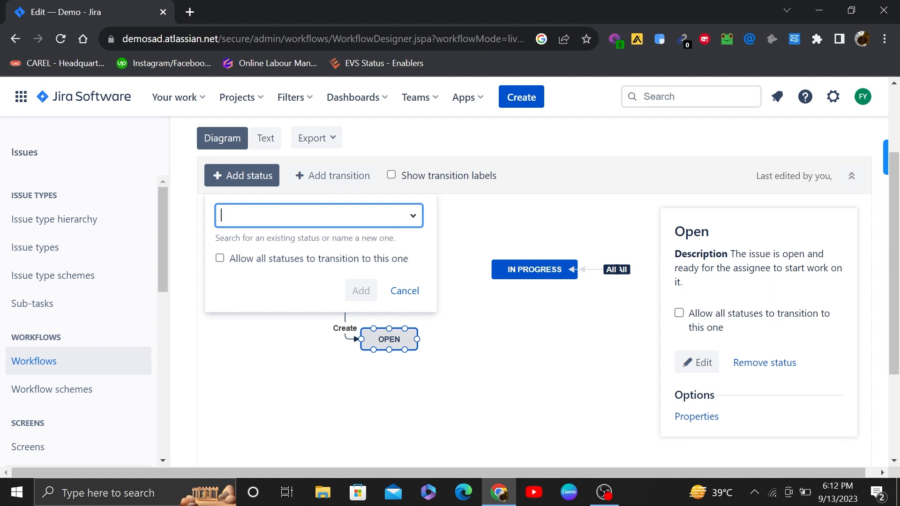
# Enter "To Do" as the status and add it to the workflow without allowing all statuses to transition to it.
pyautogui.write('t')
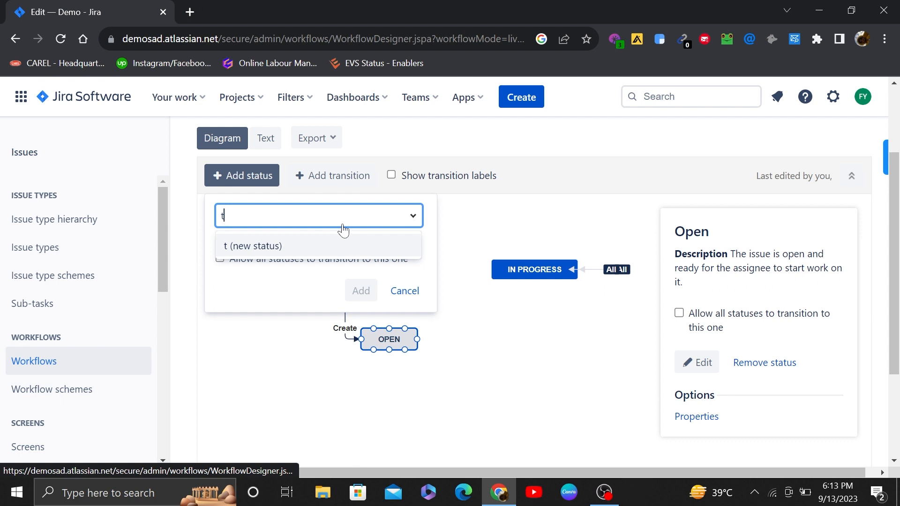
pyautogui.write('o')
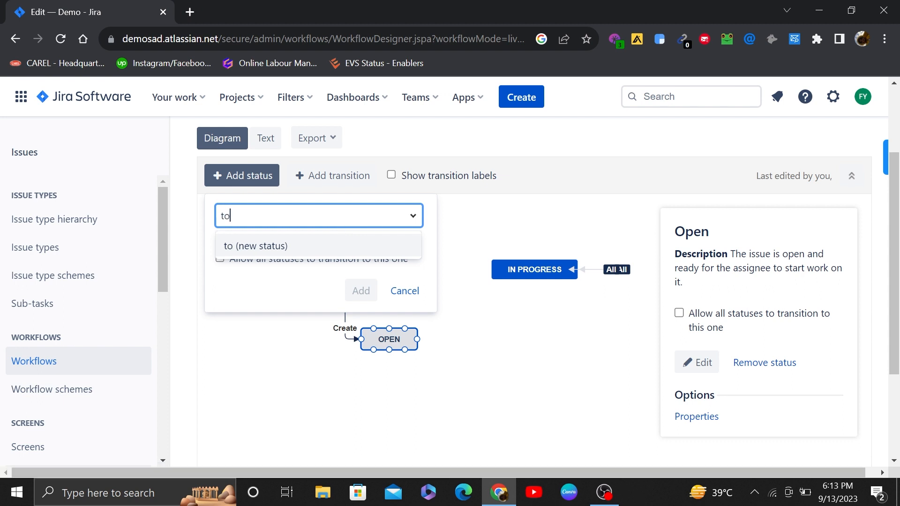
pyautogui.press('Down')
pyautogui.press('Return')
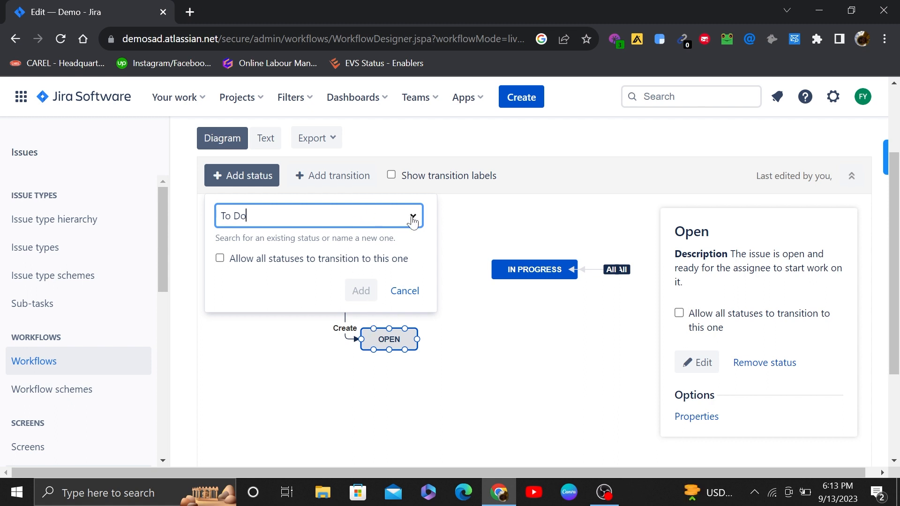
pyautogui.press('Return')
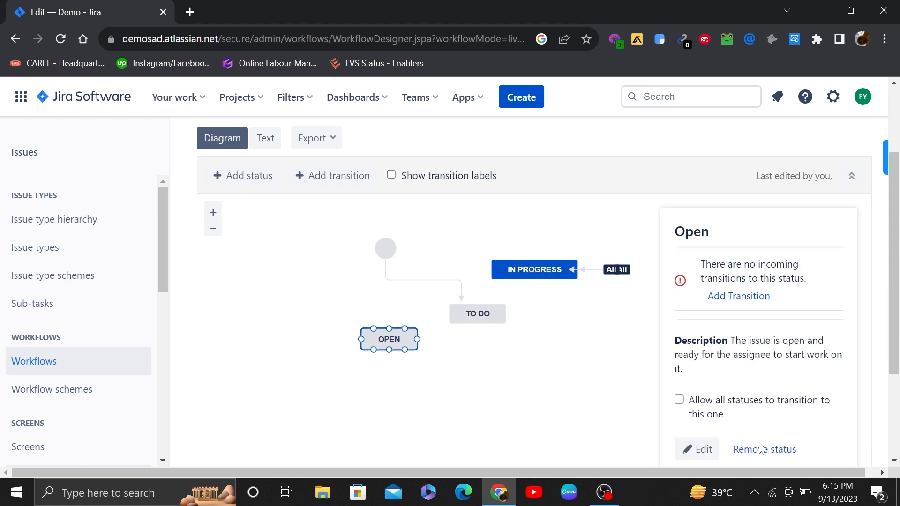
# Remove the Open status from the workflow and place the To Do status directly beneath the start node.
pyautogui.click(755, 451)
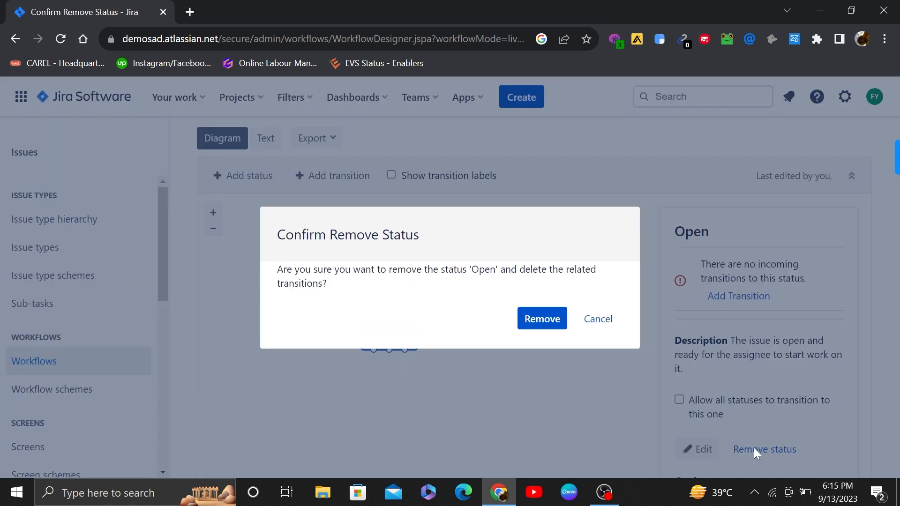
pyautogui.click(540, 319)
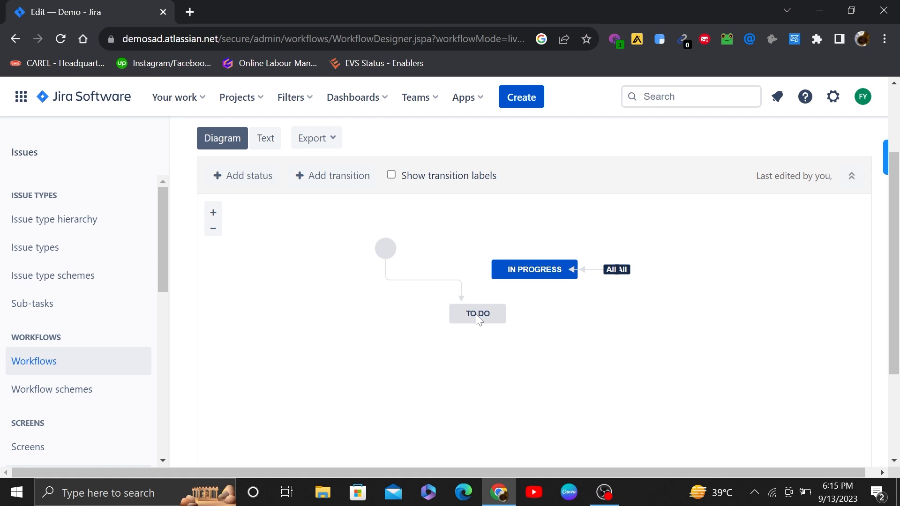
pyautogui.moveTo(478, 318); pyautogui.dragTo(386, 303)
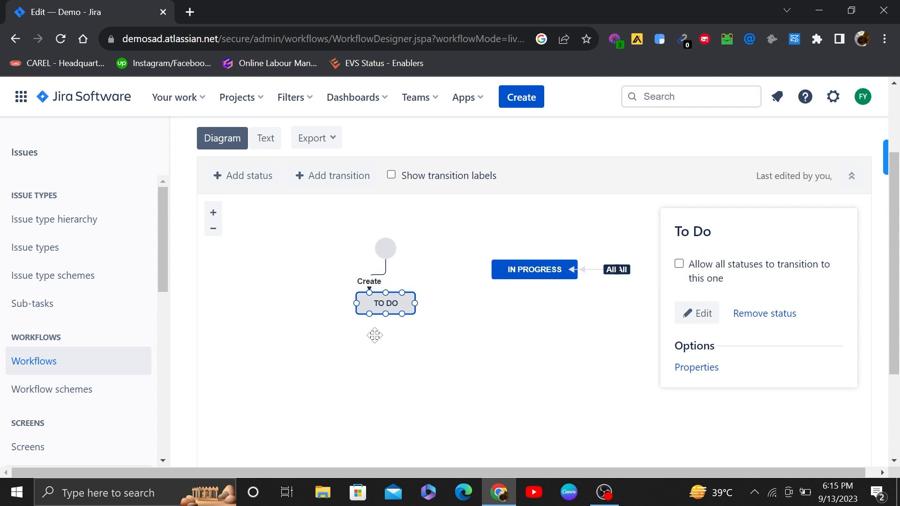
pyautogui.click(377, 282)
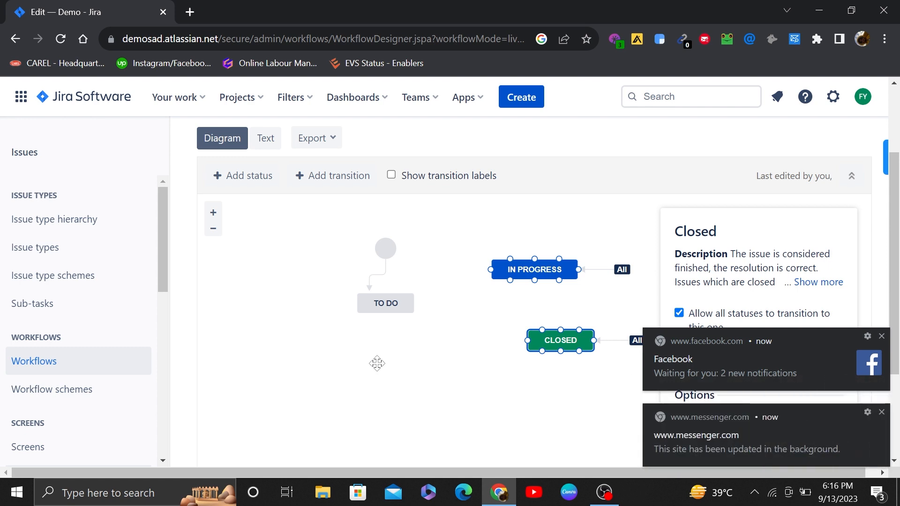
# Stack the remaining statuses in the diagram, with In Progress beneath To Do and Closed beneath In Progress.
pyautogui.moveTo(378, 360); pyautogui.dragTo(411, 357)
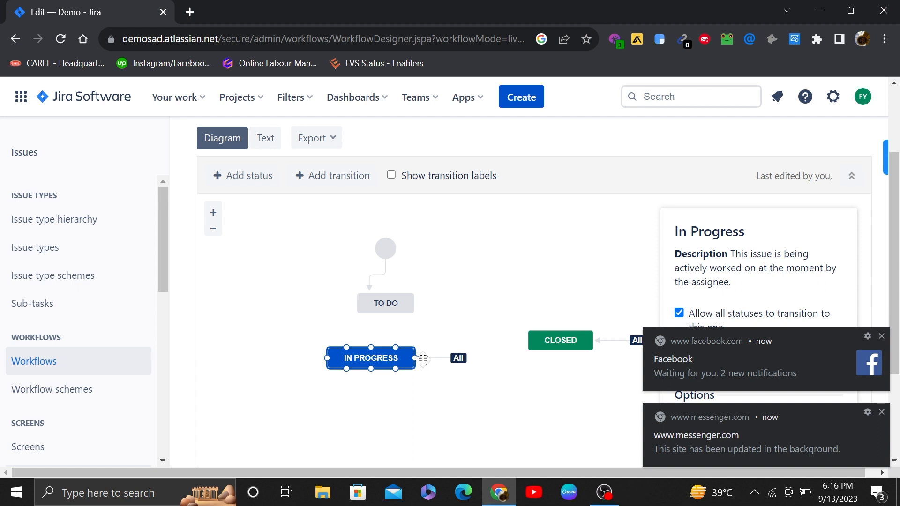
pyautogui.moveTo(423, 359); pyautogui.dragTo(366, 344)
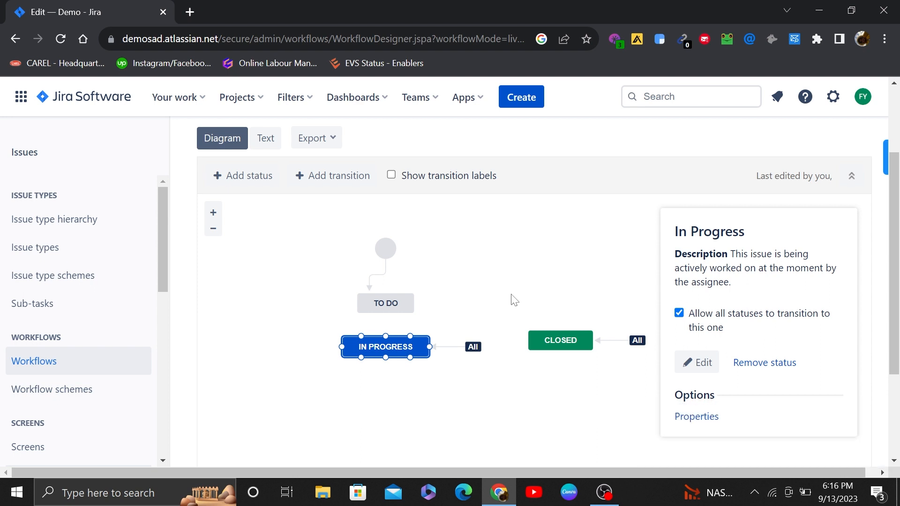
pyautogui.scroll(-3, 511, 296)
pyautogui.click(565, 199)
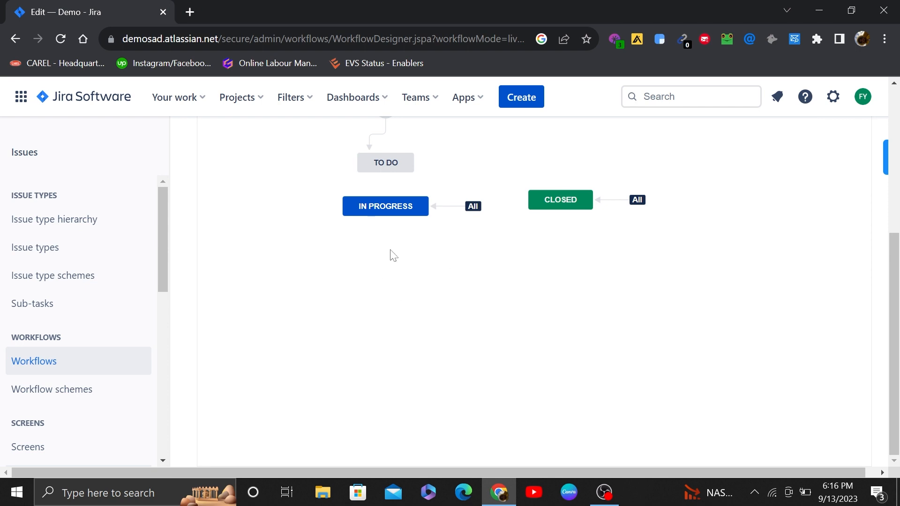
pyautogui.moveTo(565, 199); pyautogui.dragTo(391, 250)
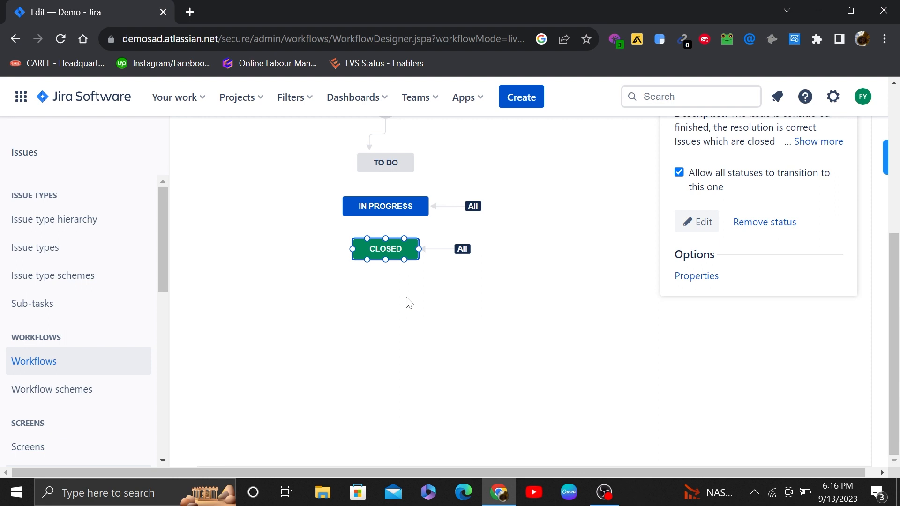
# Try to draw a transition from the To Do status to the In Progress status in the diagram.
pyautogui.scroll(2, 406, 299)
pyautogui.moveTo(385, 246)
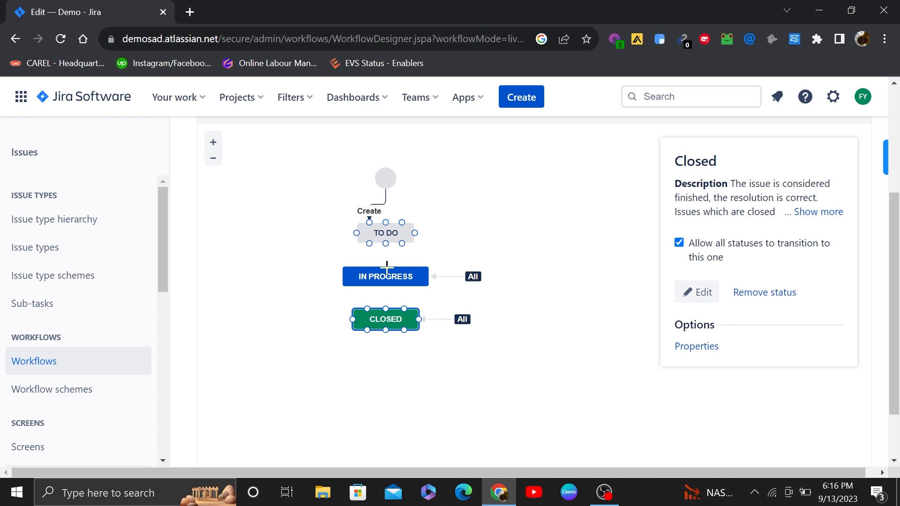
pyautogui.moveTo(385, 237); pyautogui.dragTo(385, 260)
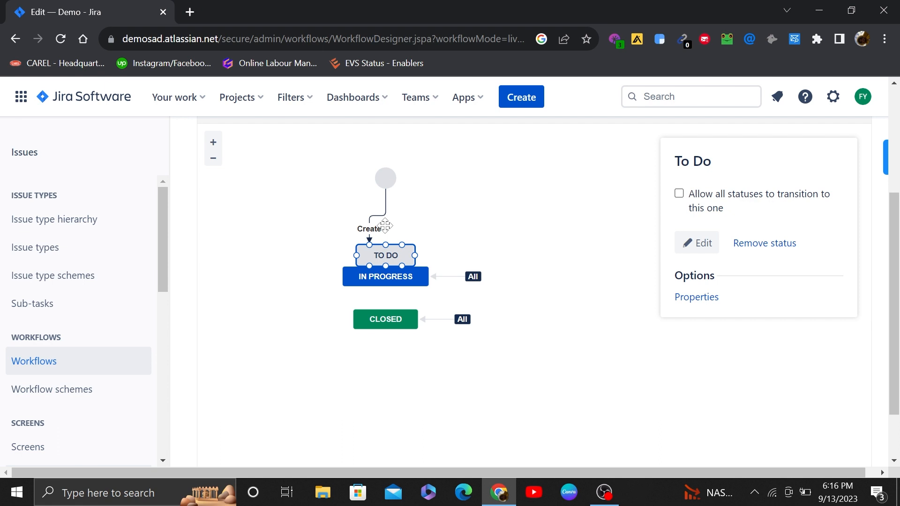
pyautogui.moveTo(384, 257); pyautogui.dragTo(384, 227)
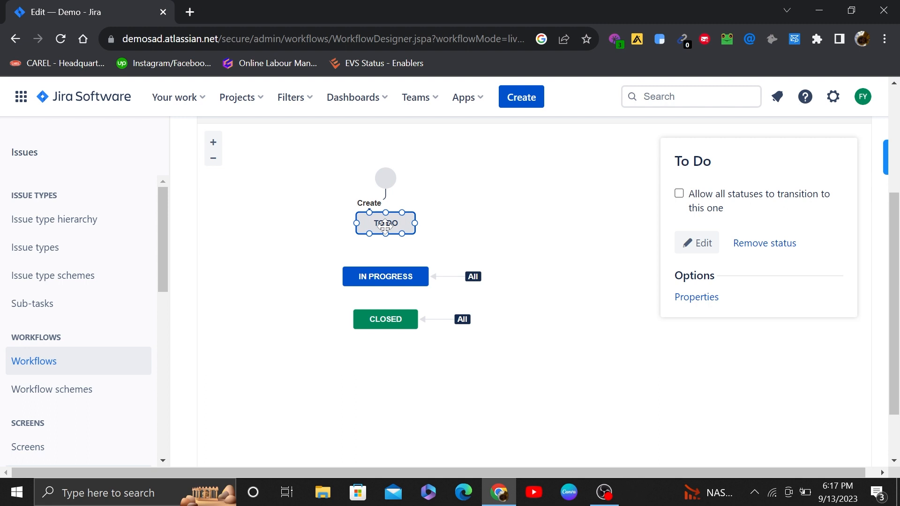
pyautogui.moveTo(385, 239); pyautogui.dragTo(385, 239)
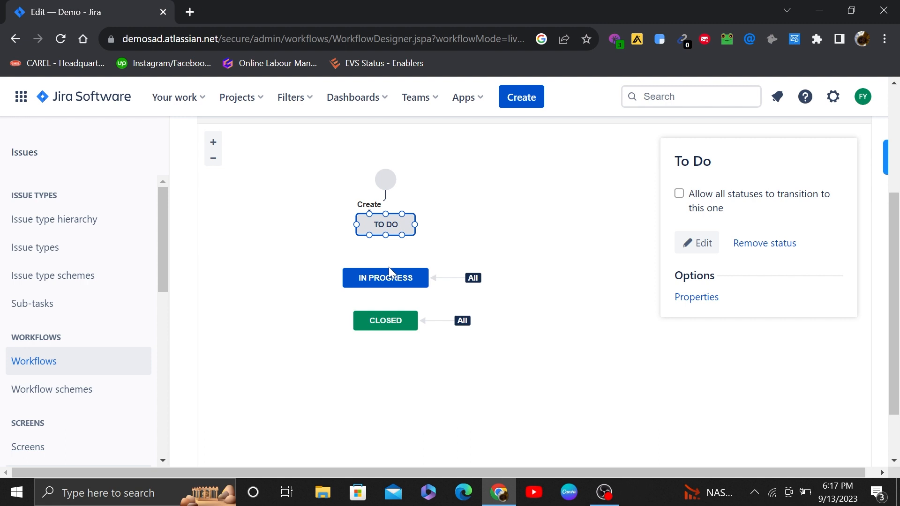
pyautogui.moveTo(386, 244); pyautogui.dragTo(388, 266)
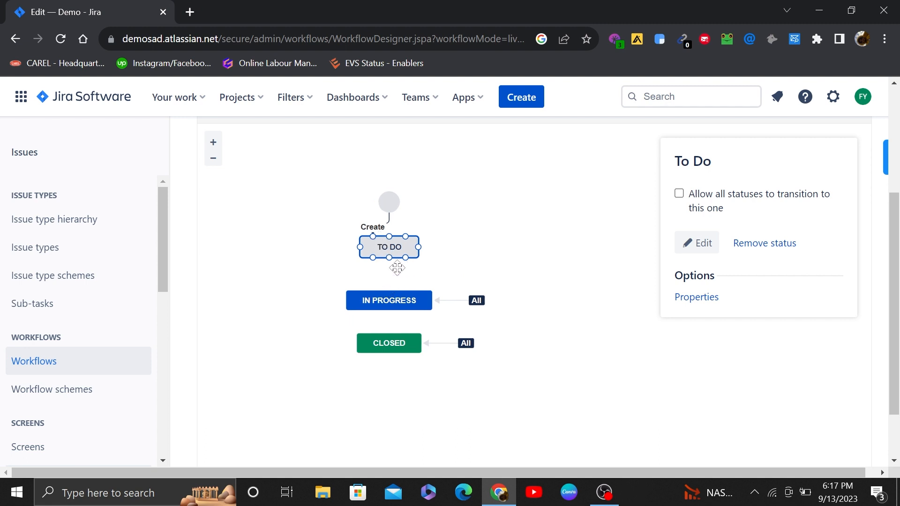
pyautogui.rightClick(385, 291)
pyautogui.click(301, 243)
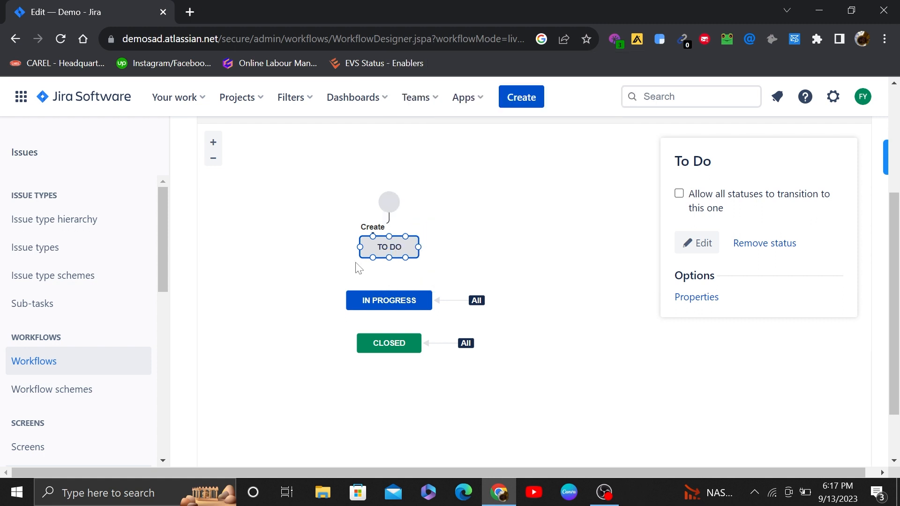